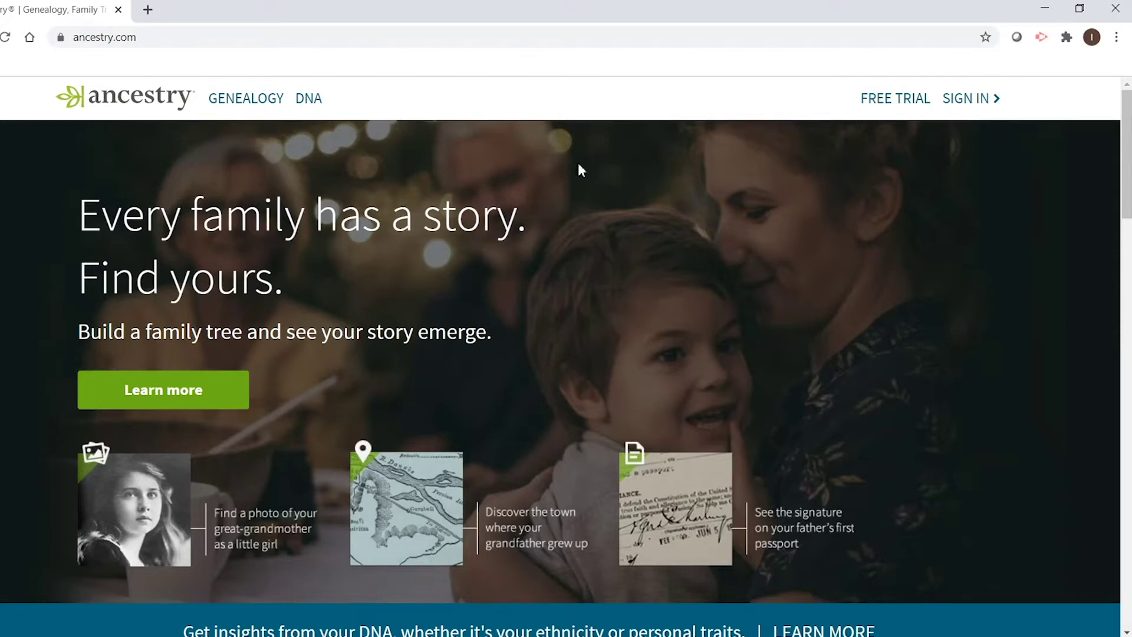
click(152, 46)
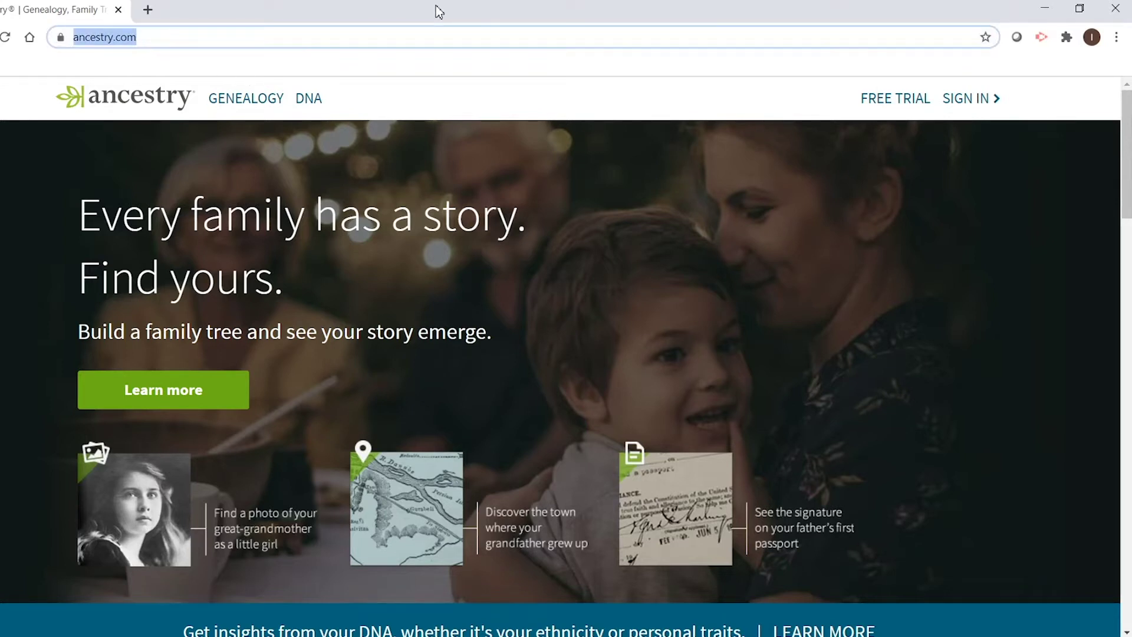
text(www.vbgov.com/libraries)
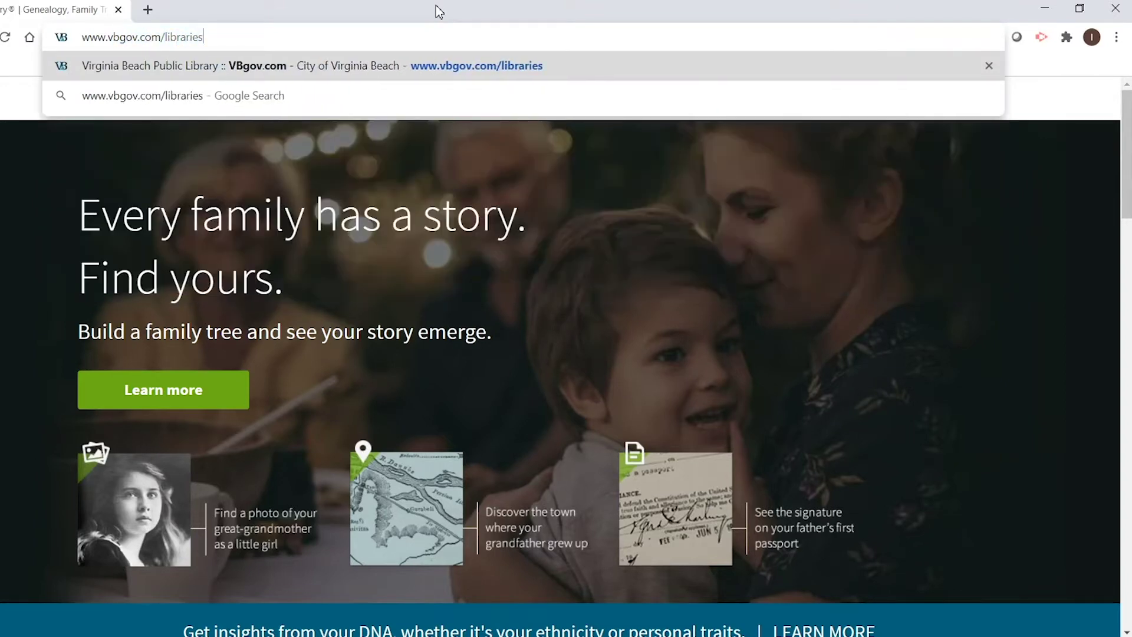
key(Return)
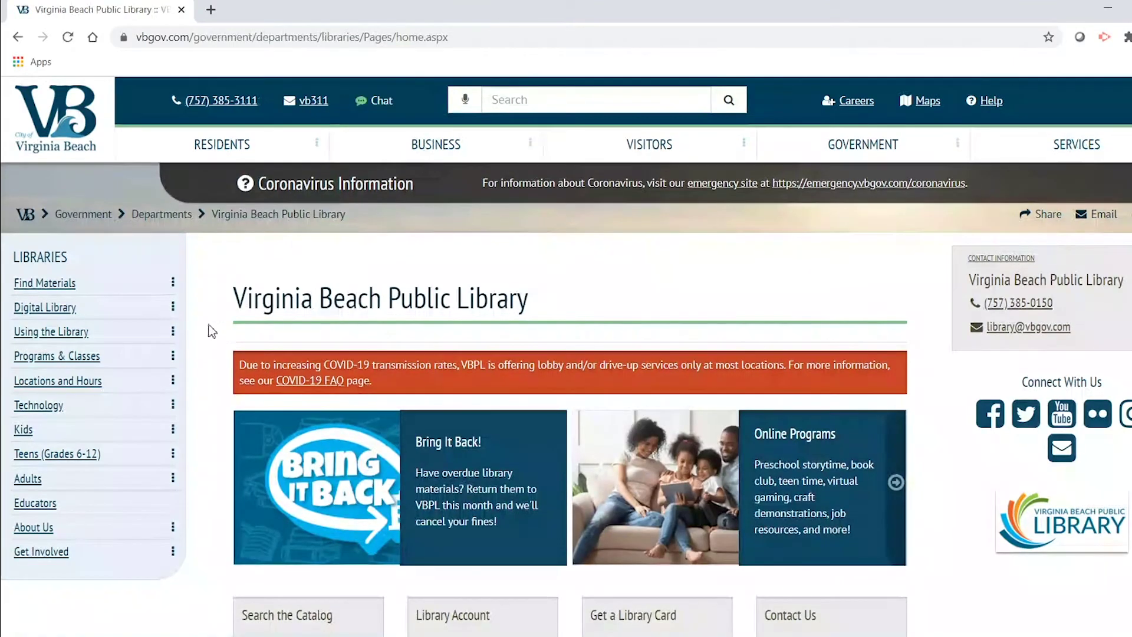
From the Digital Library research page, open the Resource List by Subject
mouse_move(144, 310)
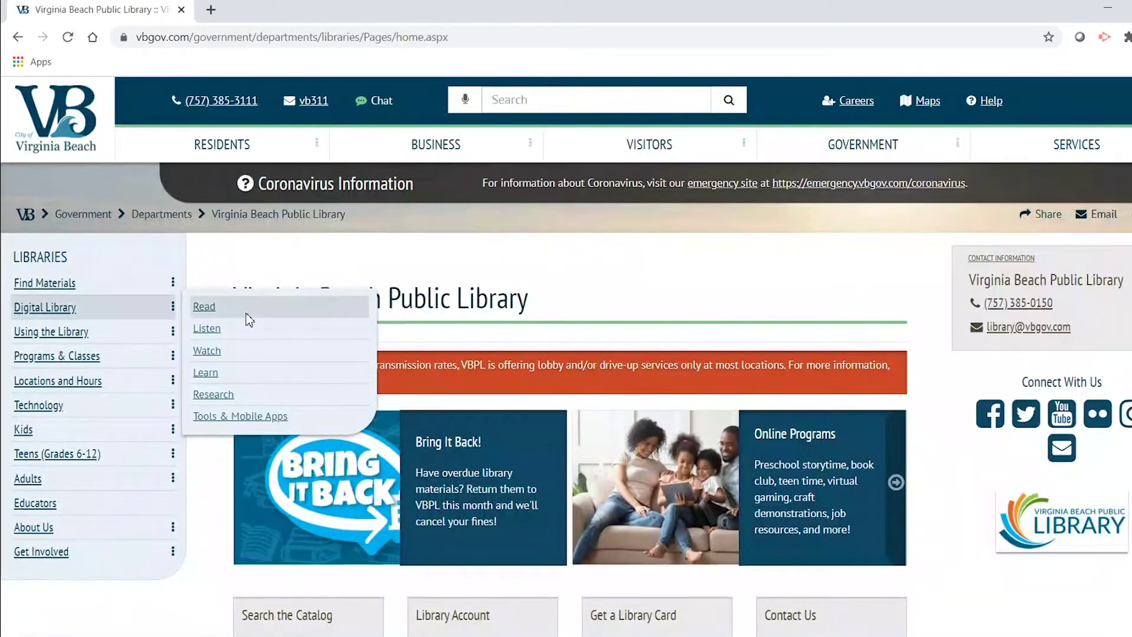
click(229, 399)
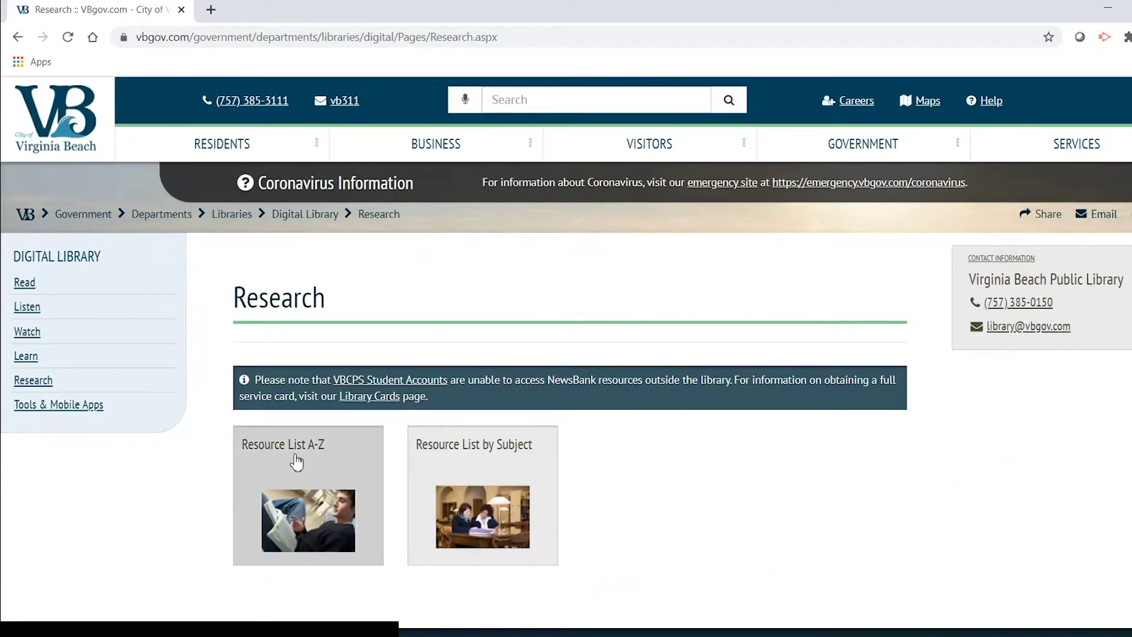
click(297, 461)
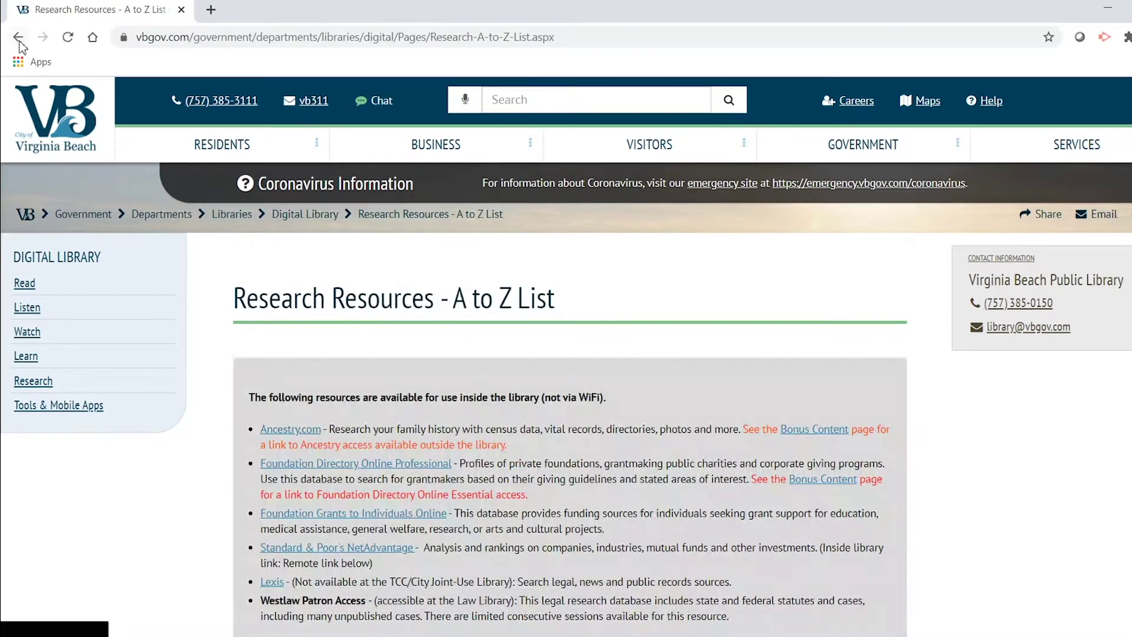
click(18, 41)
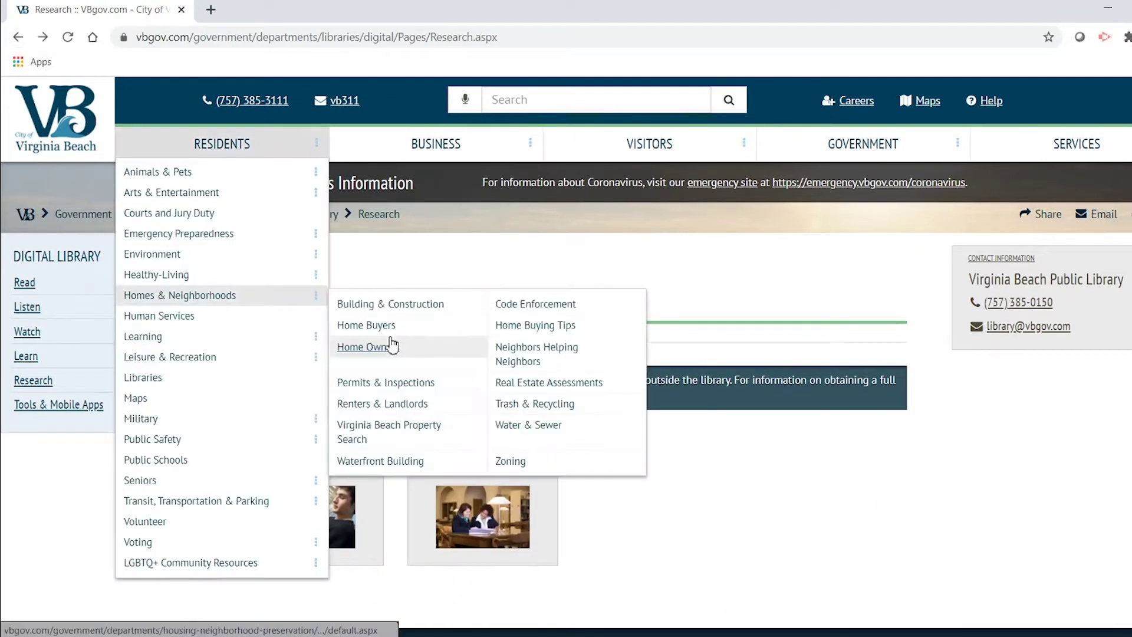
click(473, 488)
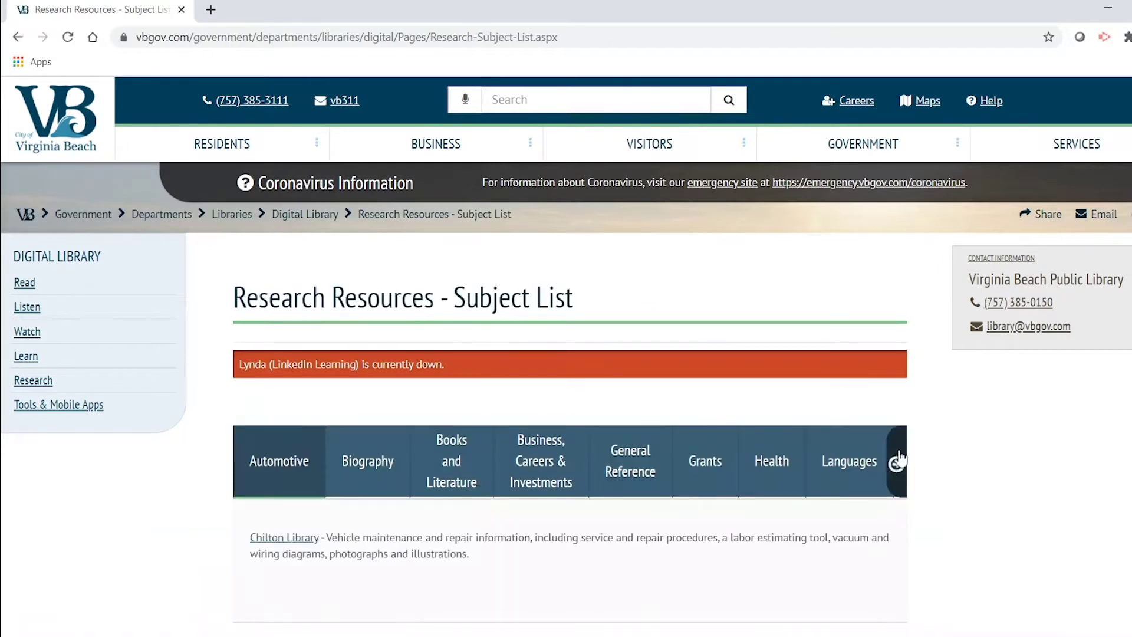
Under Local History & Genealogy, follow the Ancestry.com Bonus Content link for remote access
click(897, 472)
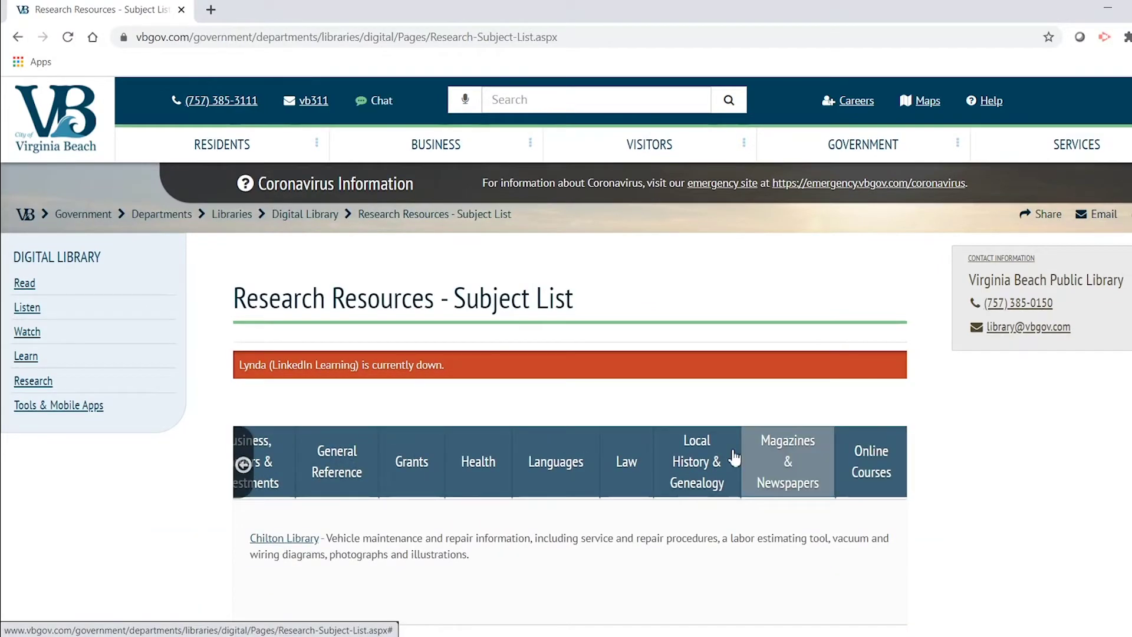
click(703, 454)
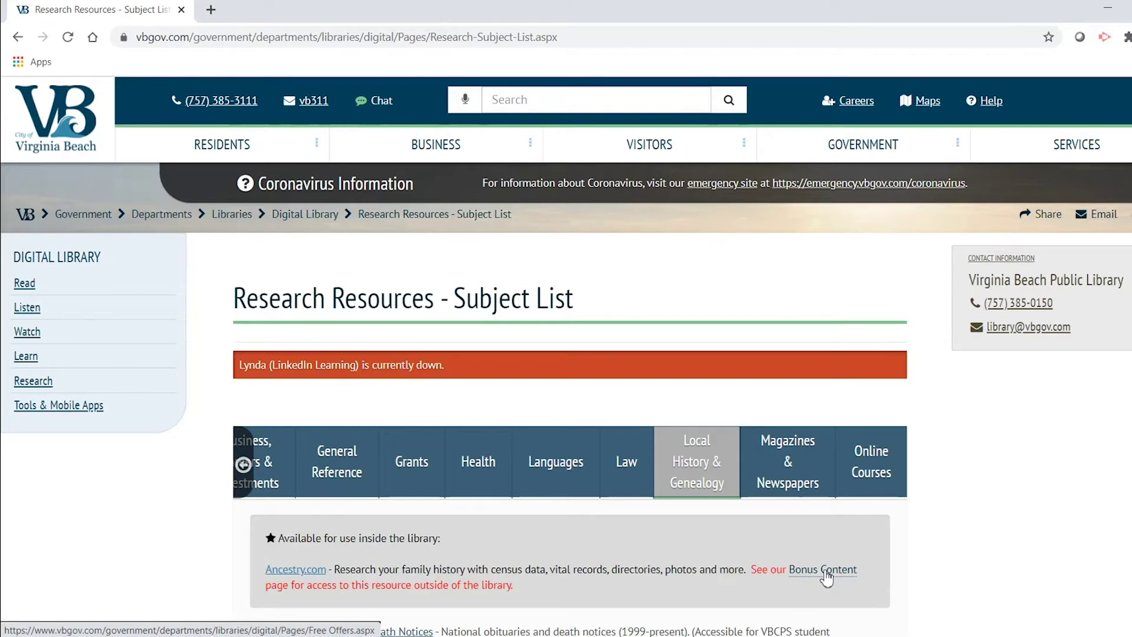
click(827, 578)
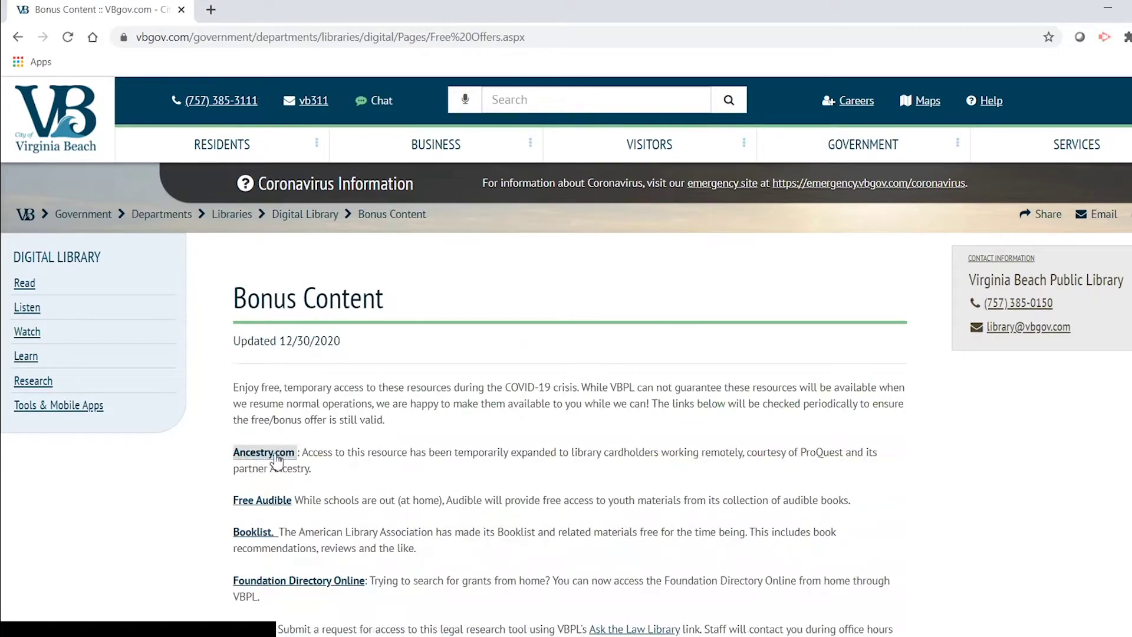
Launch Ancestry Library via the library's remote-access link and close the VBgov tab
click(276, 455)
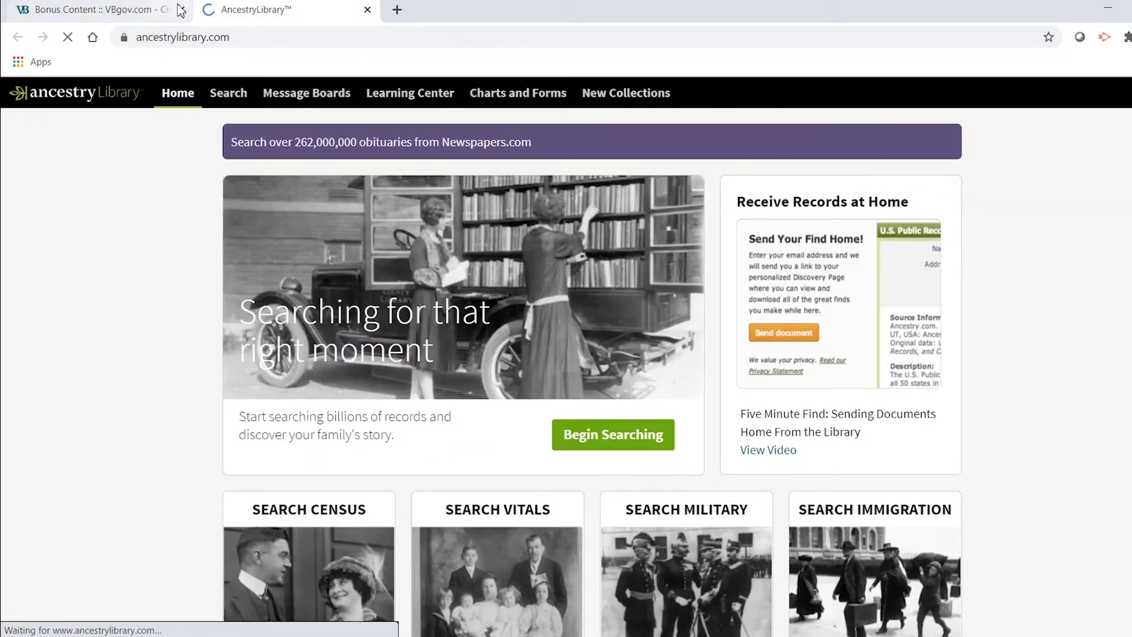
click(182, 10)
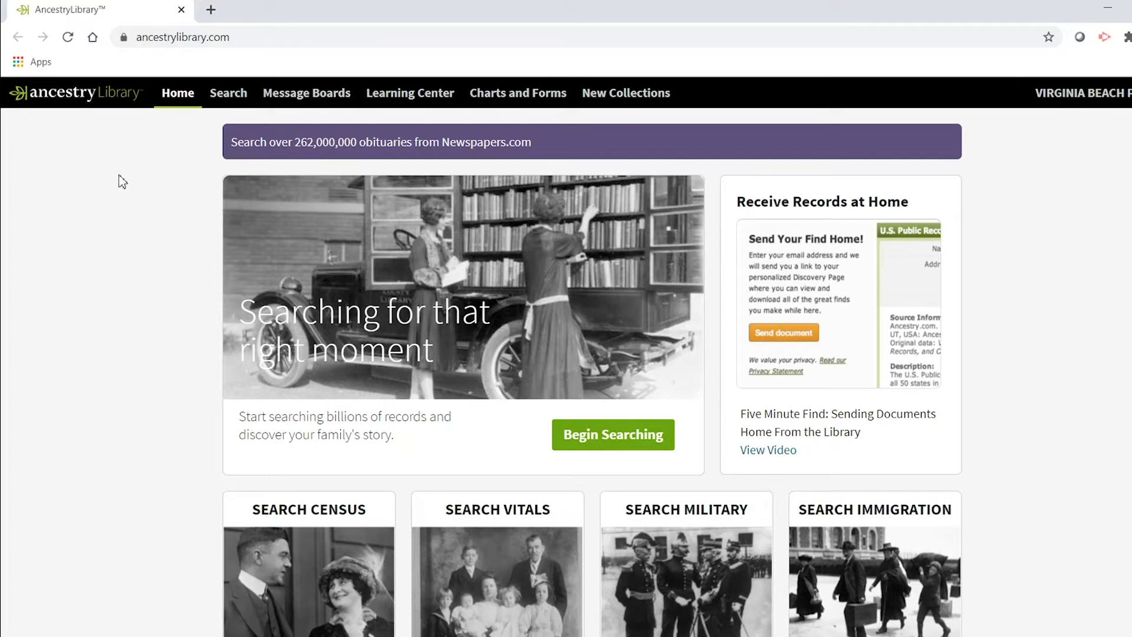
mouse_move(223, 100)
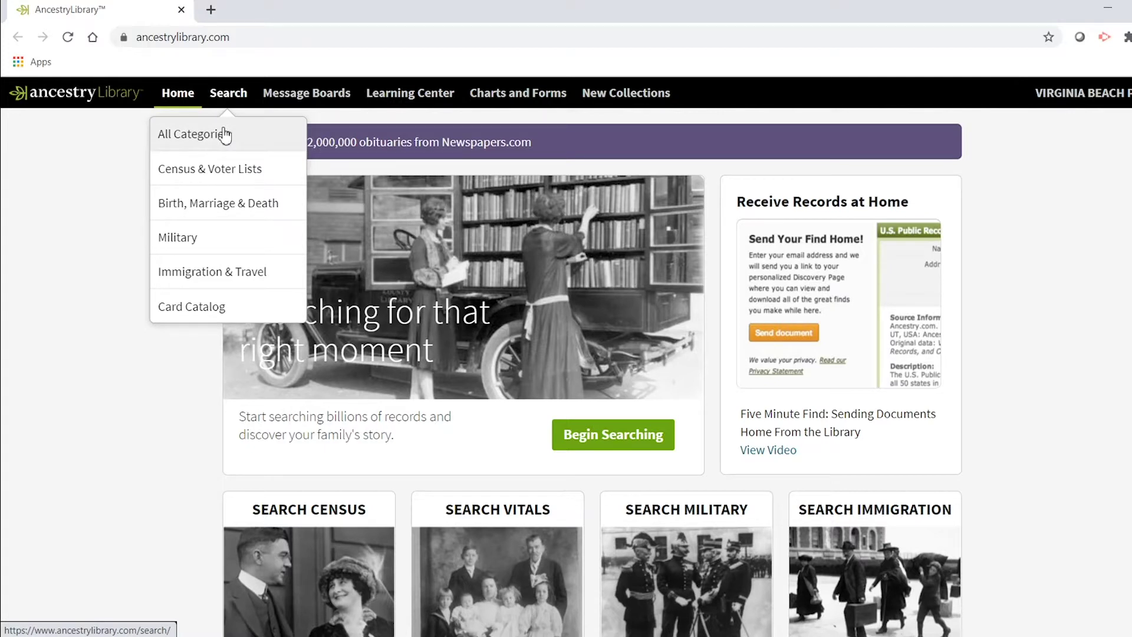
Search records for the ancestor's first and last name, lived in West Virginia, USA, born 1900
click(224, 99)
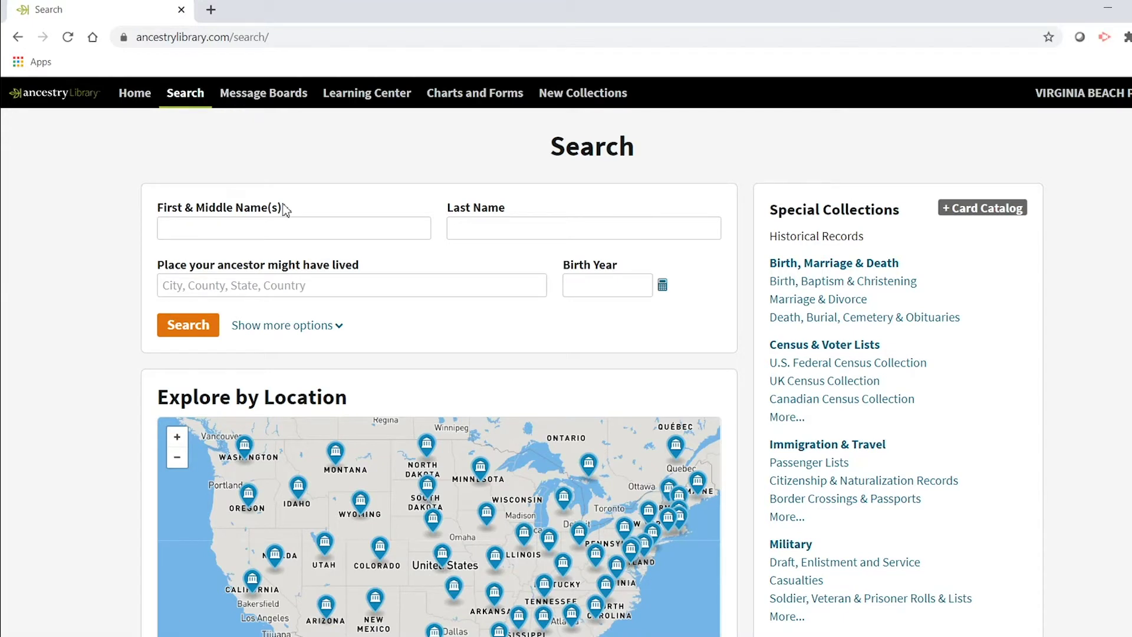
click(276, 224)
text(John)
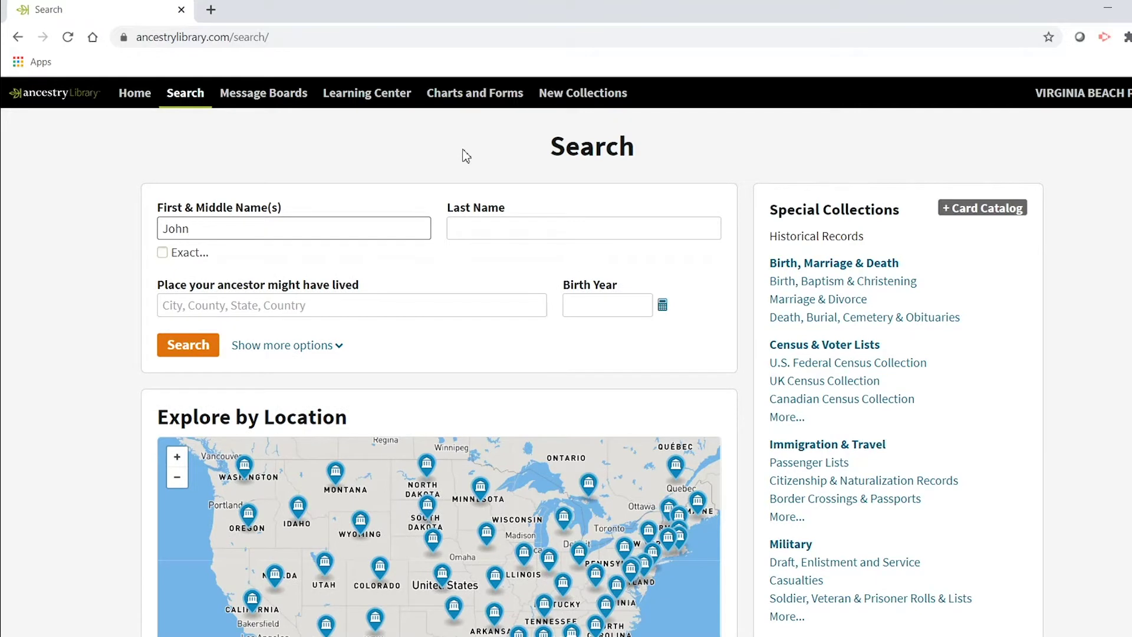
key(Tab)
text(Smith)
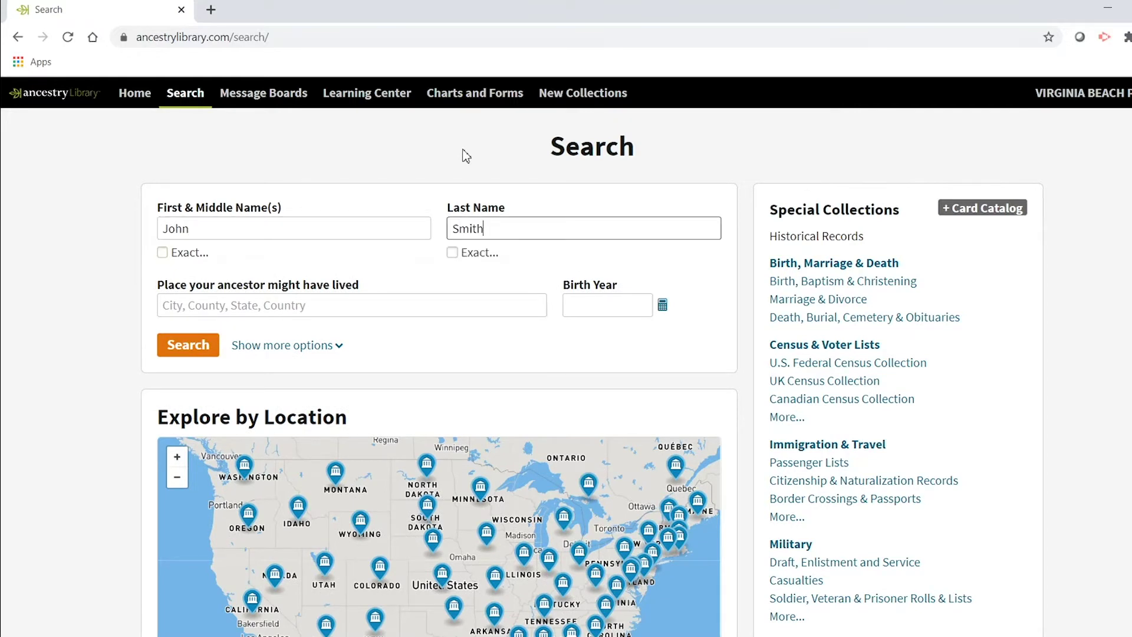
click(320, 312)
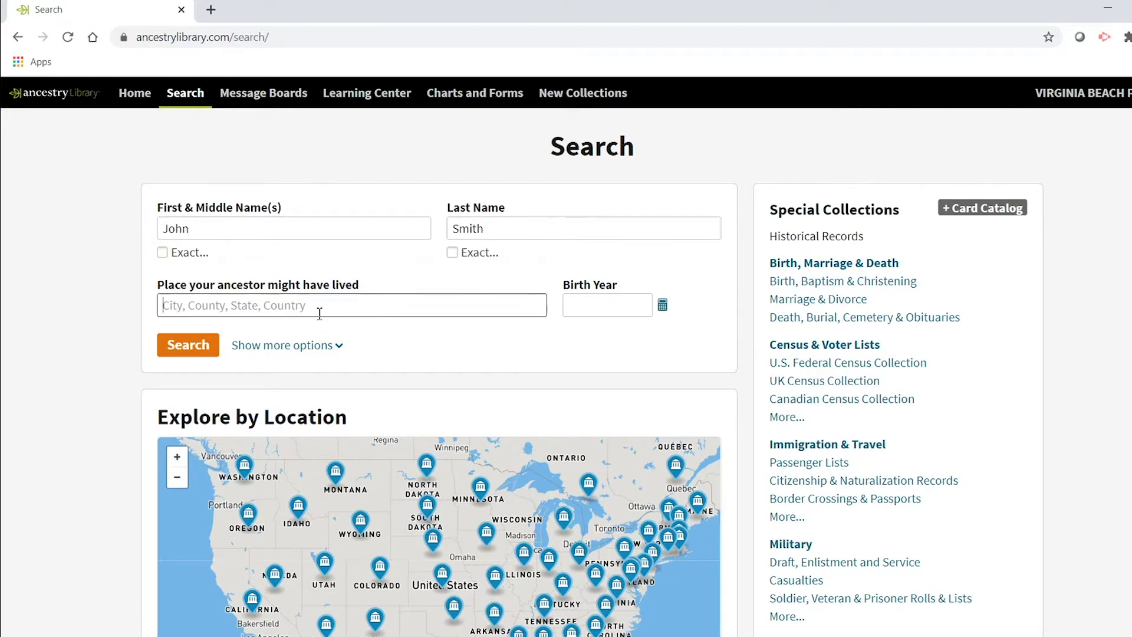
text(West Virginia)
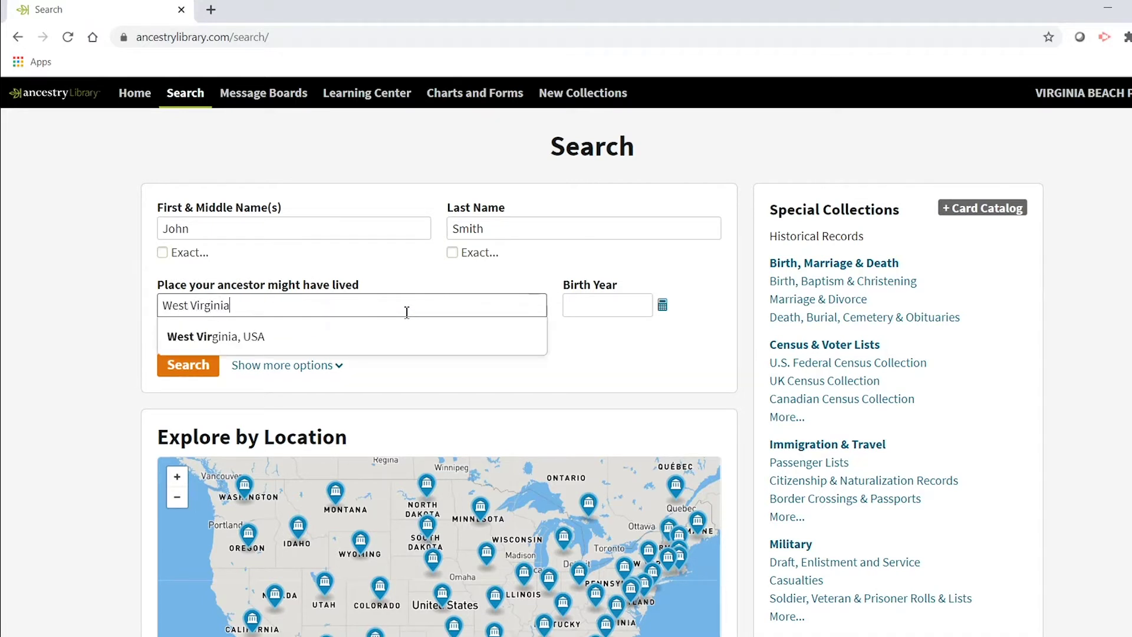
click(257, 347)
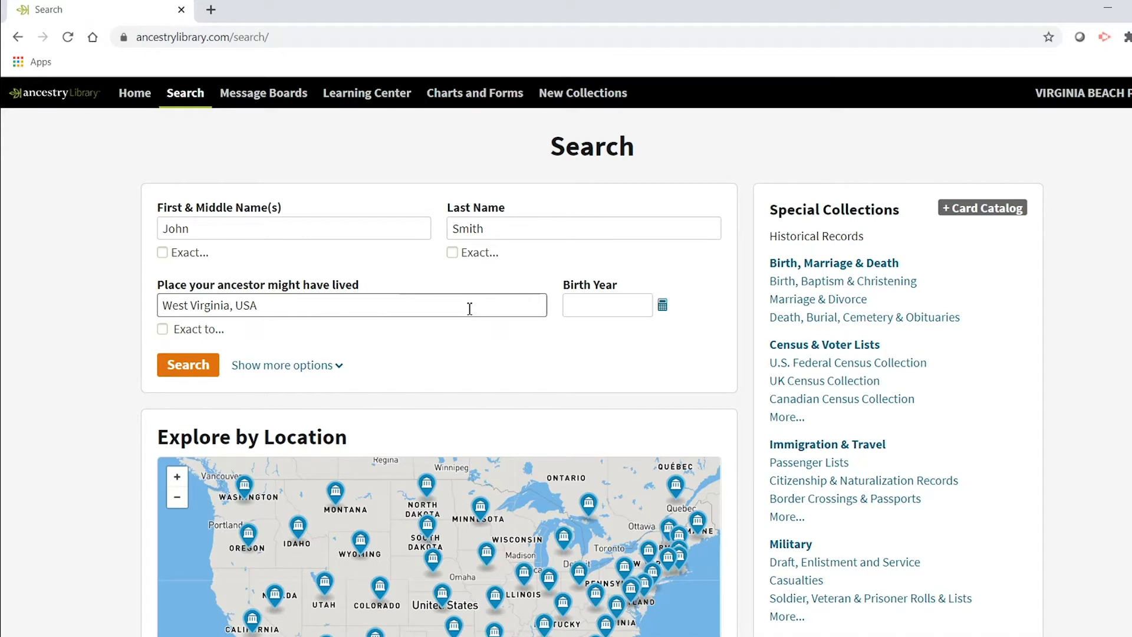
click(612, 310)
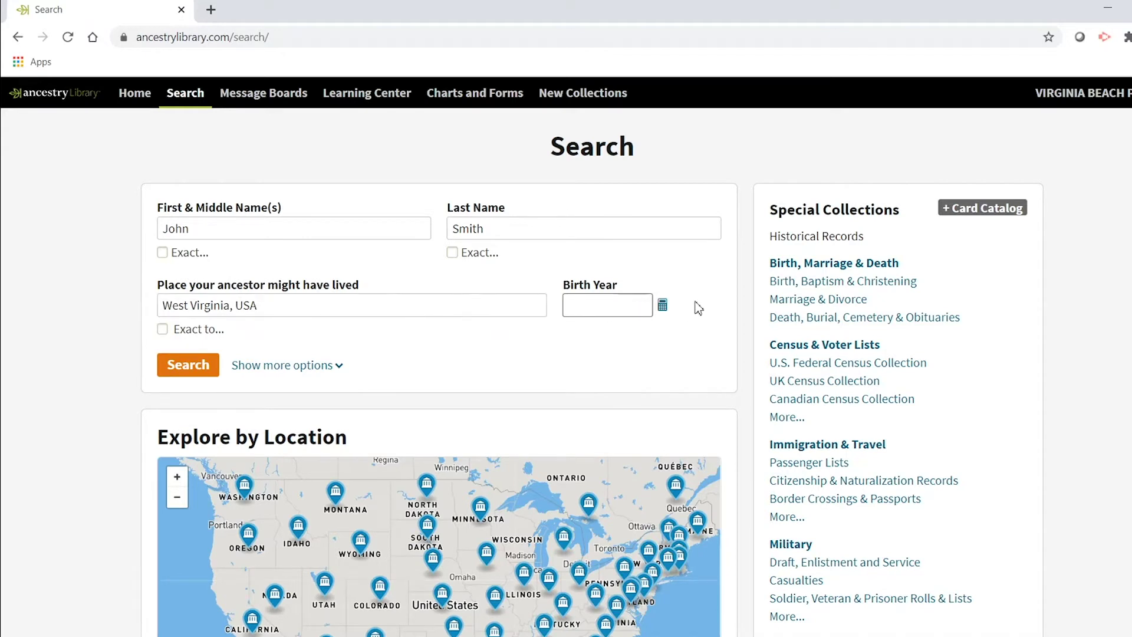
text(1900)
click(178, 376)
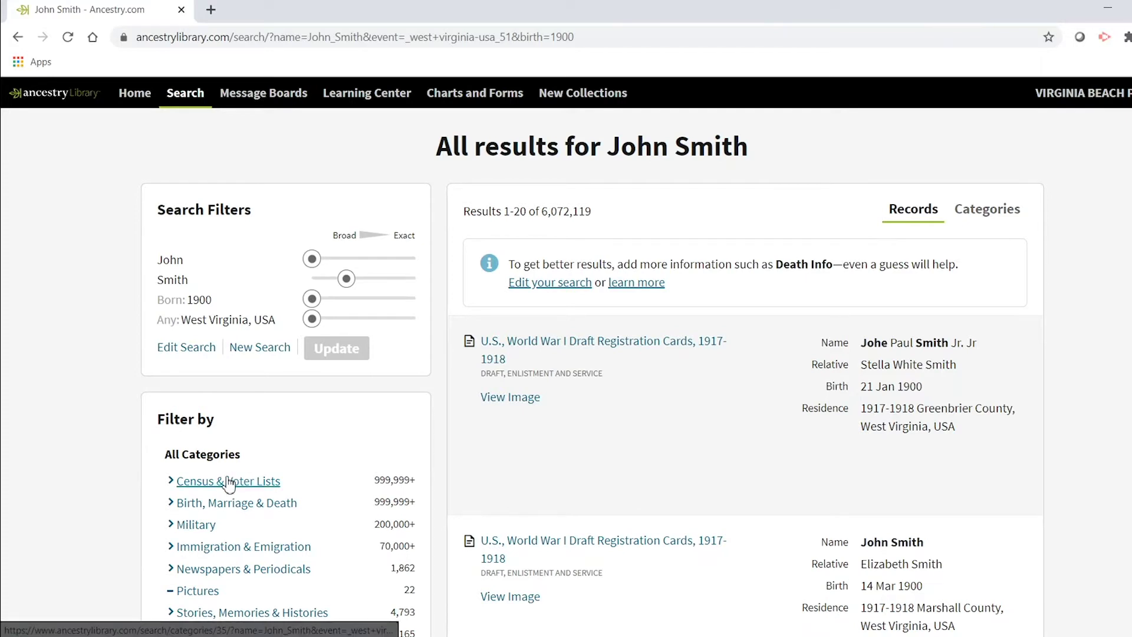
Filter the results to the Census & Voter Lists category
click(250, 487)
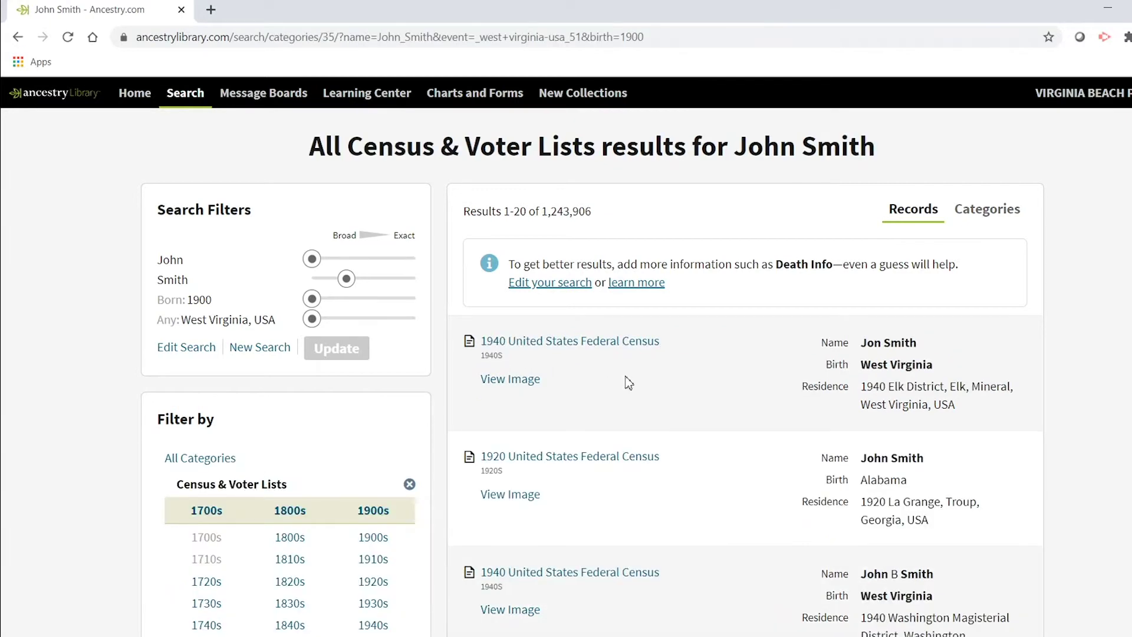
Open the 1940 United States Federal Census result, review its details, and view the page image
click(584, 342)
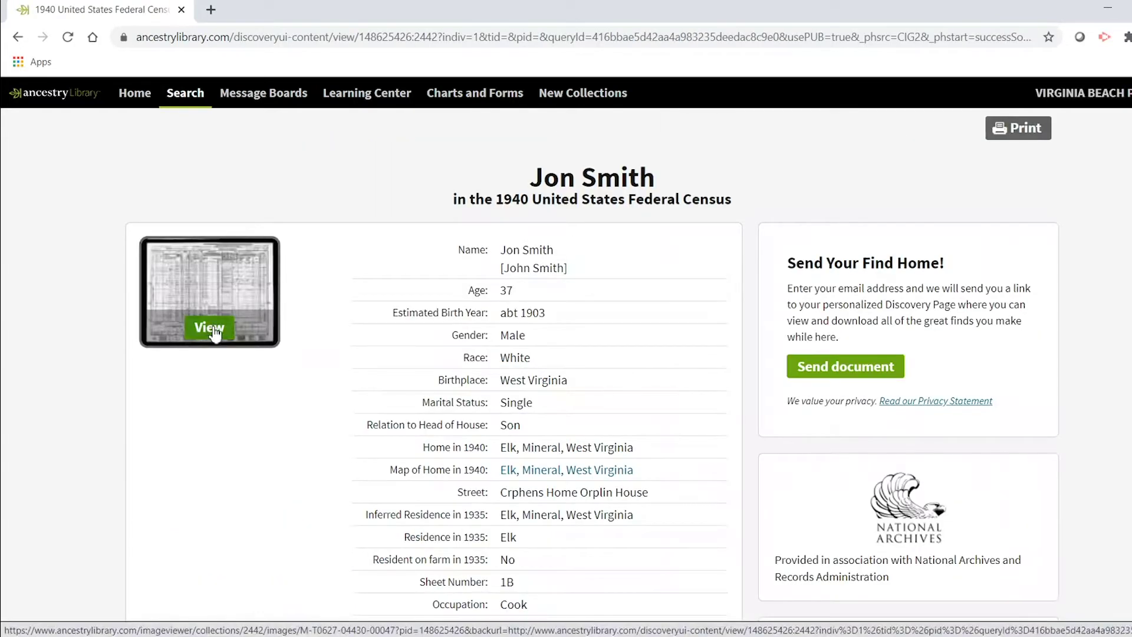
click(216, 334)
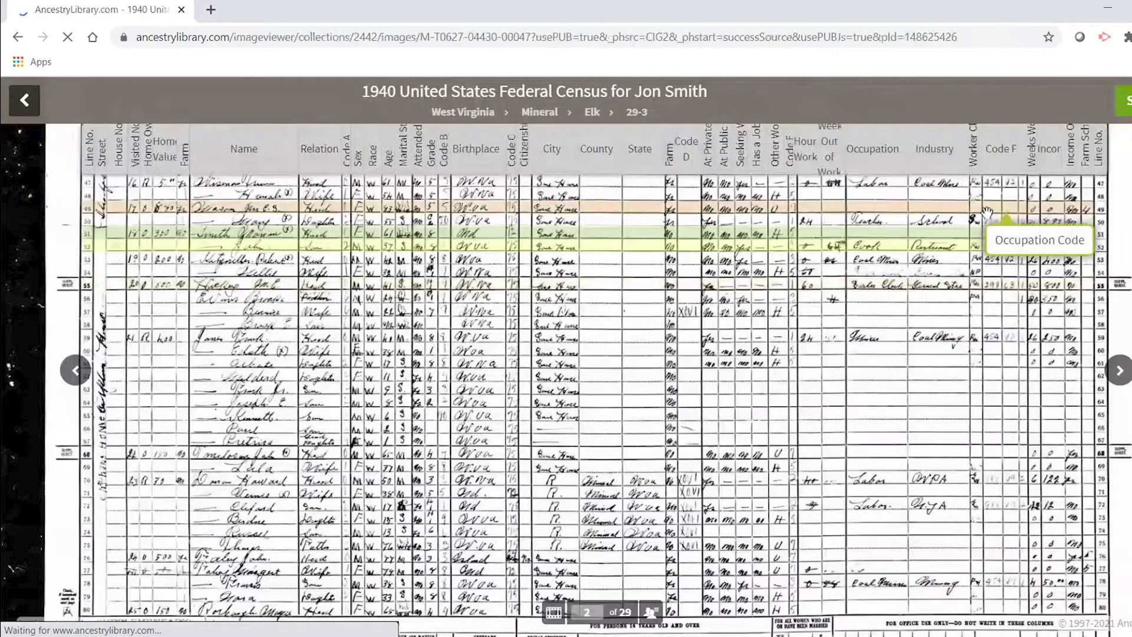
key(alt+Left)
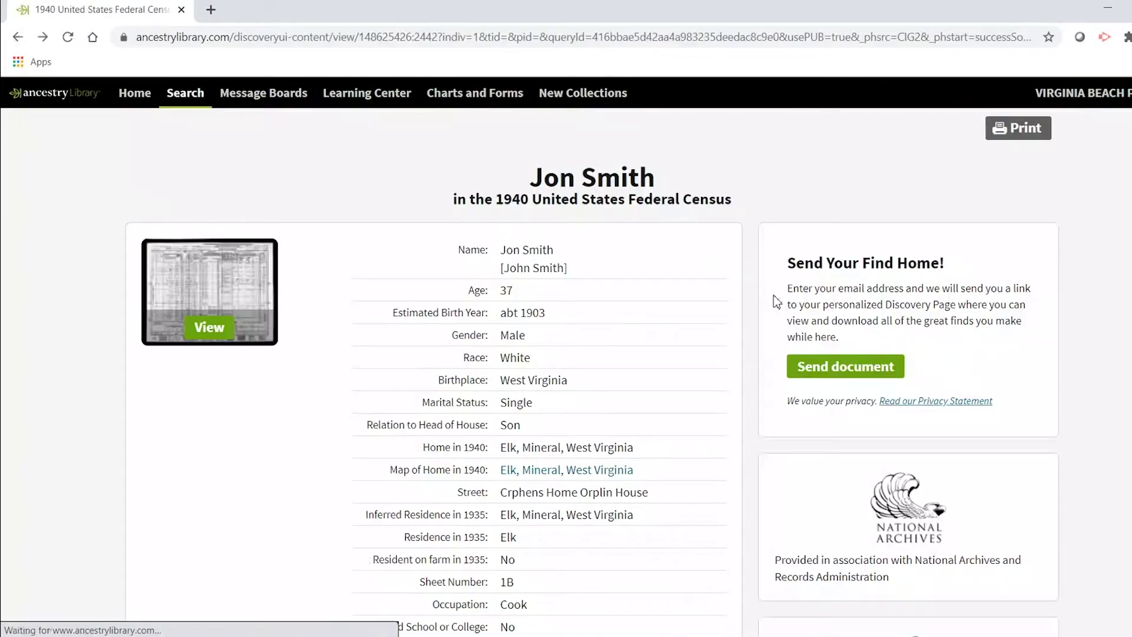
scroll(566, 353, down, 1)
scroll(567, 354, down, 6)
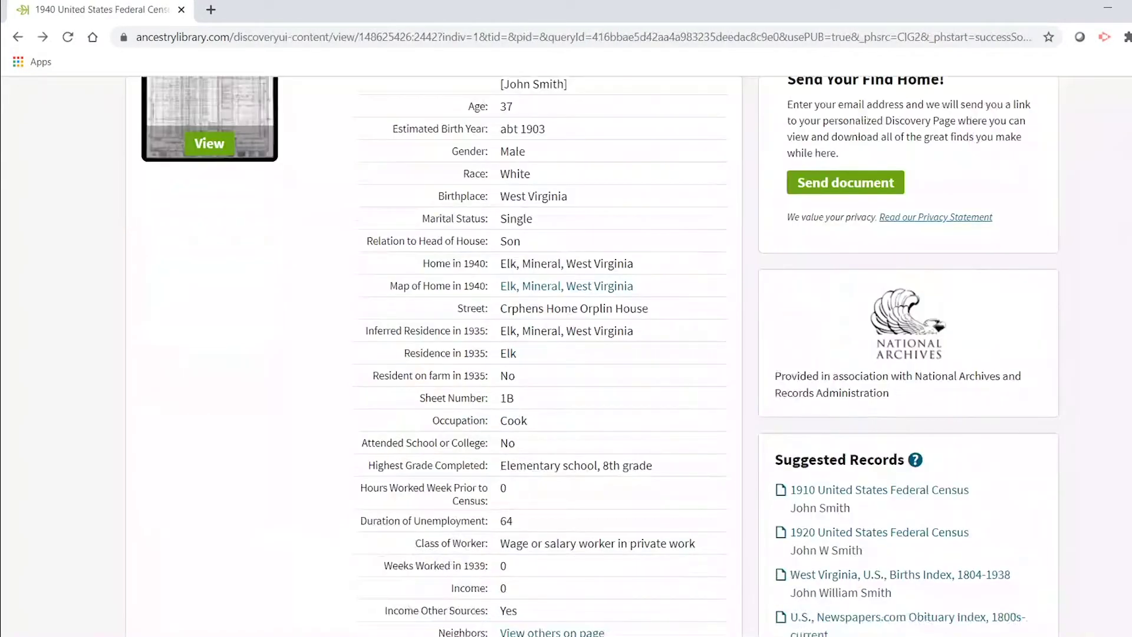
scroll(567, 354, down, 2)
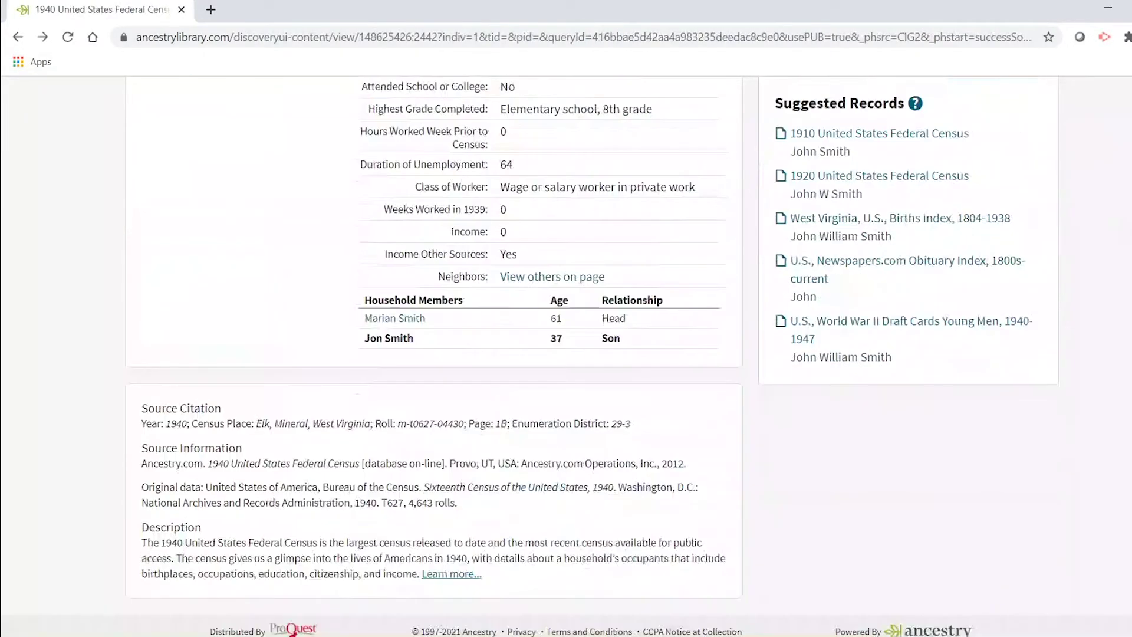
scroll(567, 354, up, 1)
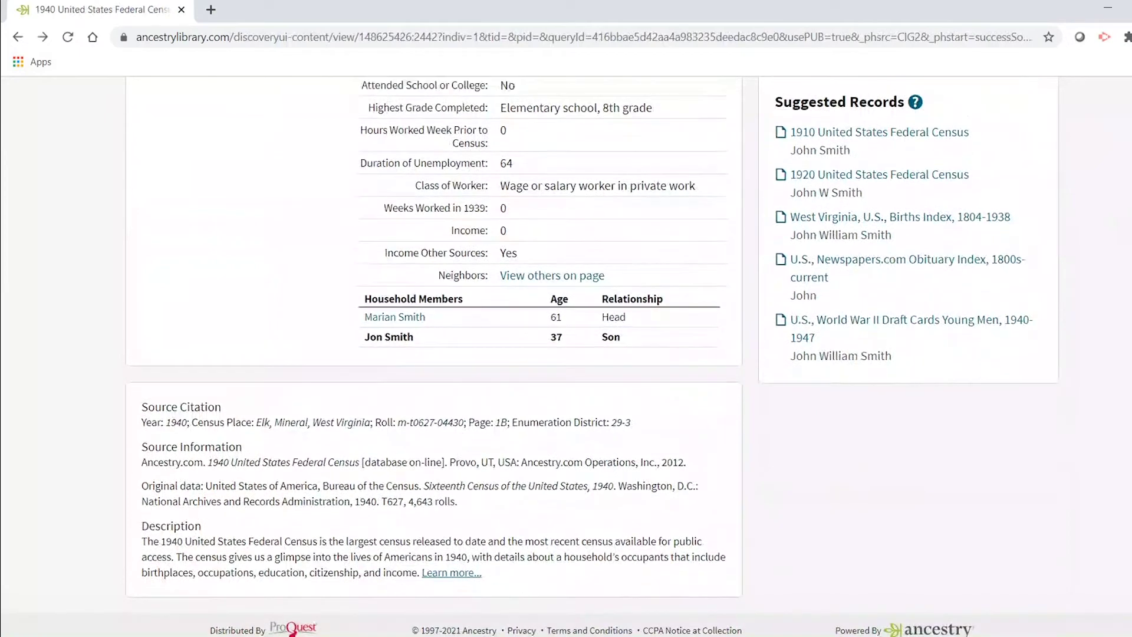
scroll(566, 354, up, 5)
scroll(1115, 224, up, 4)
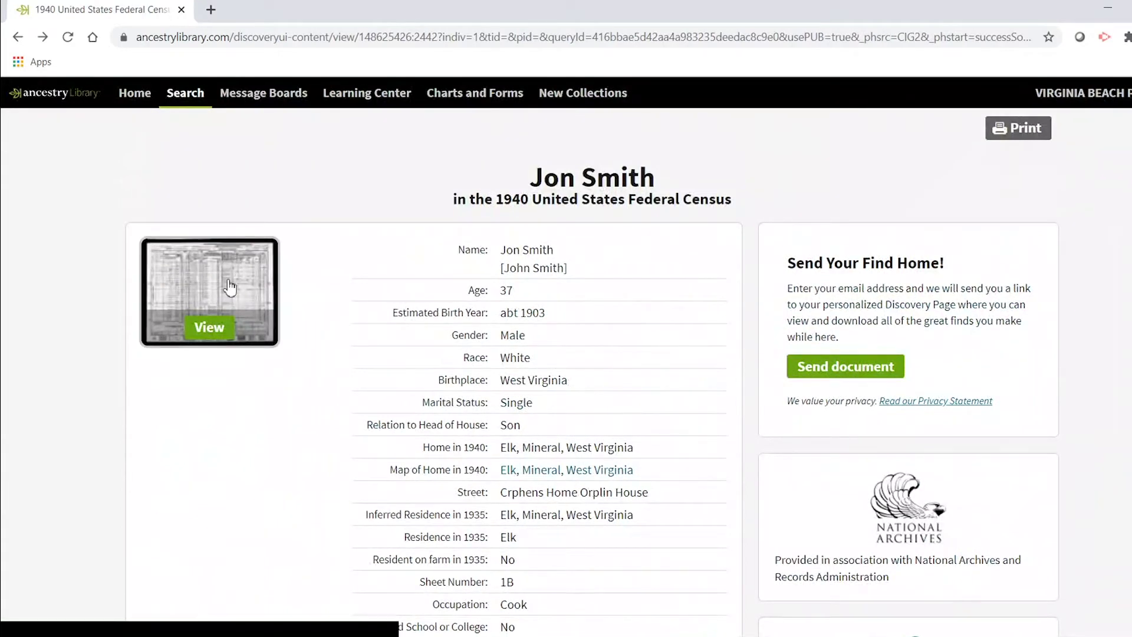
click(212, 328)
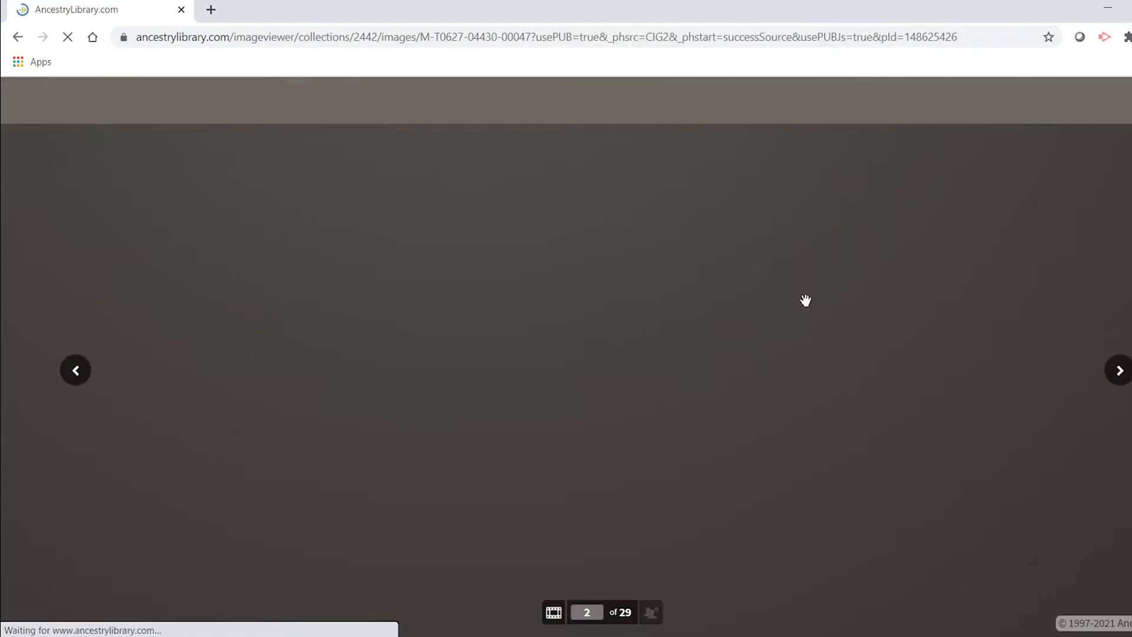